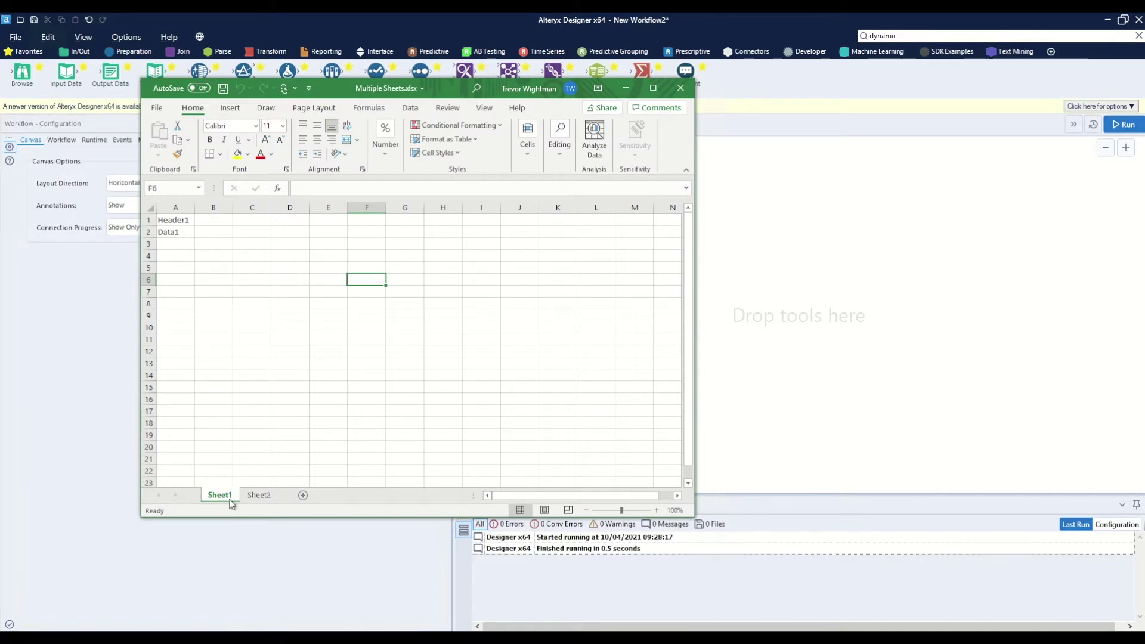
Preview Sheet2 of Multiple Sheets.xlsx in Excel, then close the workbook
left_click(275, 496)
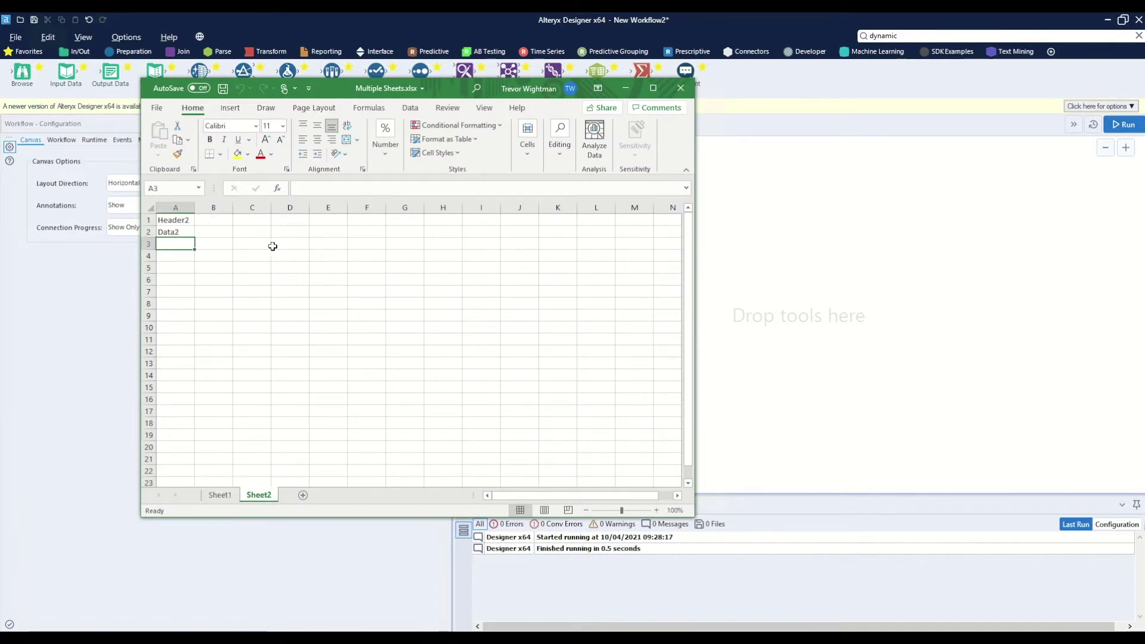
left_click(681, 88)
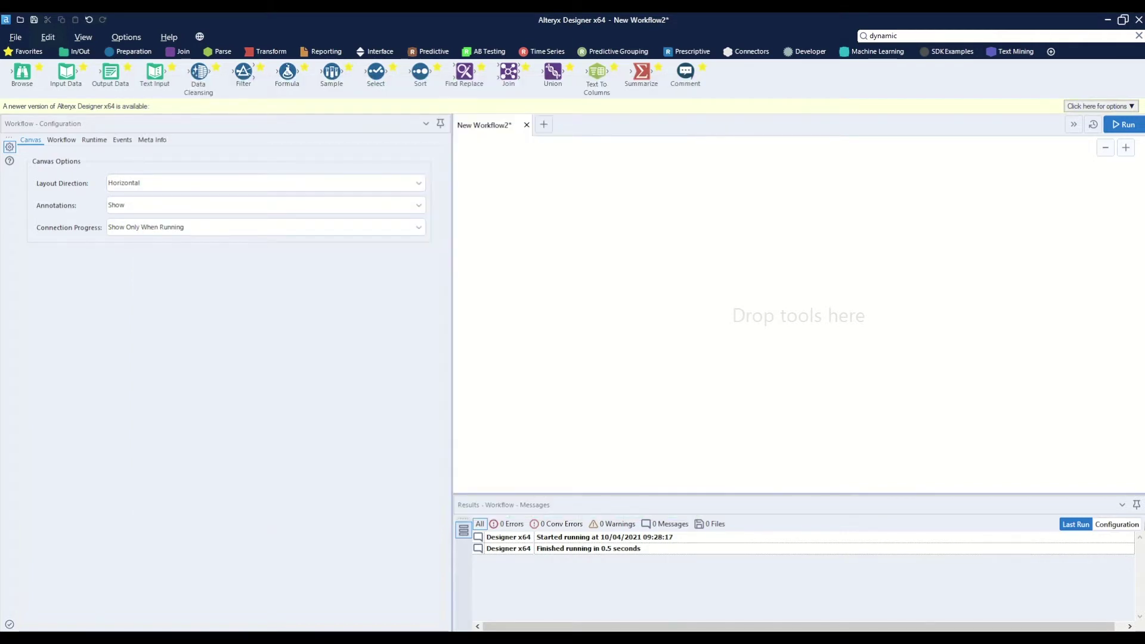
Add Multiple Sheets.xlsx as an Input Data reading only its sheet-name list, and run it
left_click_drag(582, 294, 560, 282)
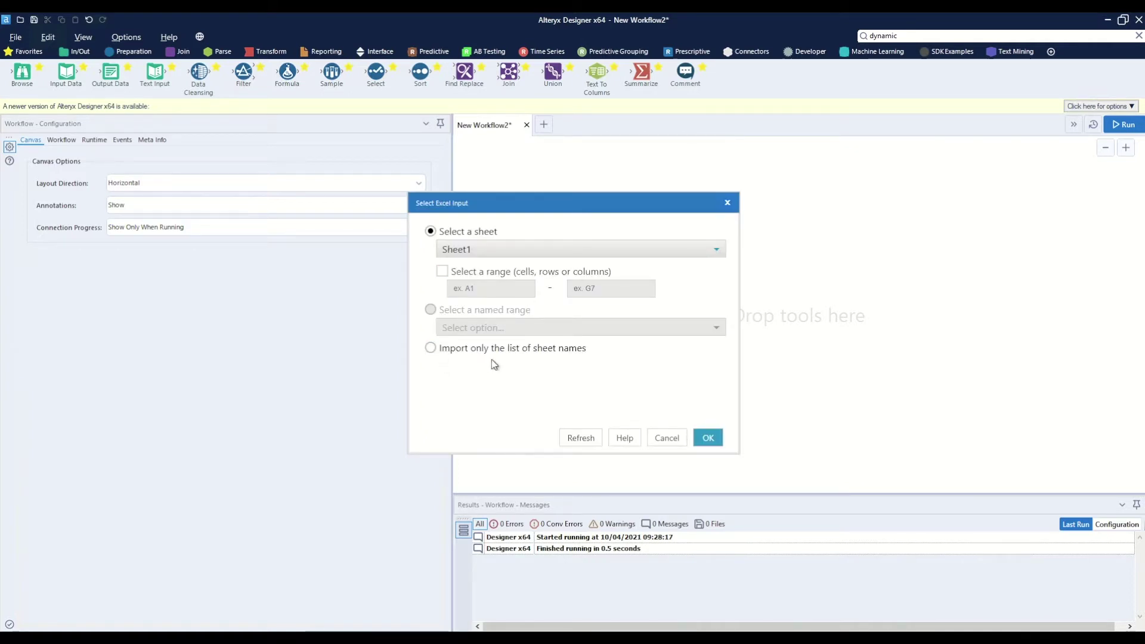
left_click(430, 349)
left_click(709, 438)
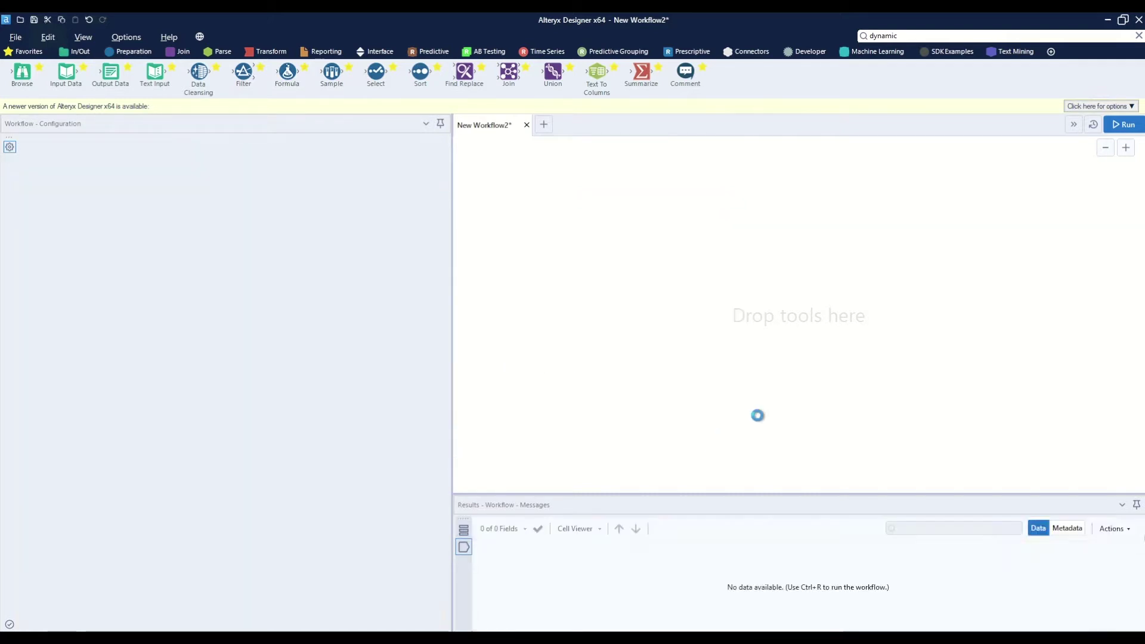
left_click(1126, 126)
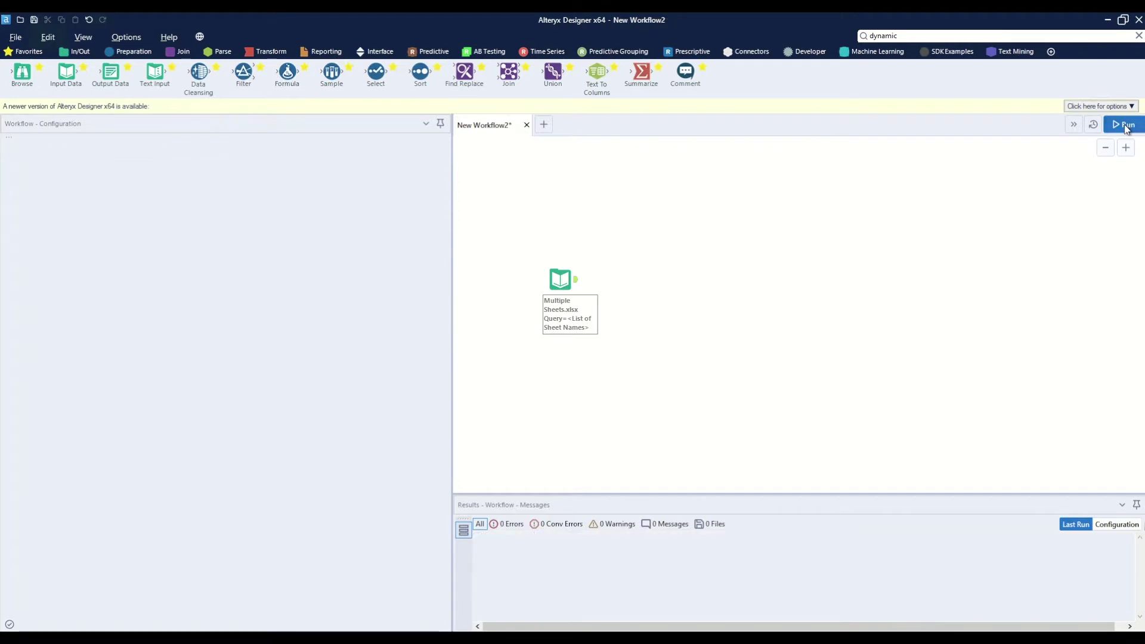
Select the Input Data tool to see Sheet1 and Sheet2 listed, then reopen its Table or Query choice
left_click(574, 280)
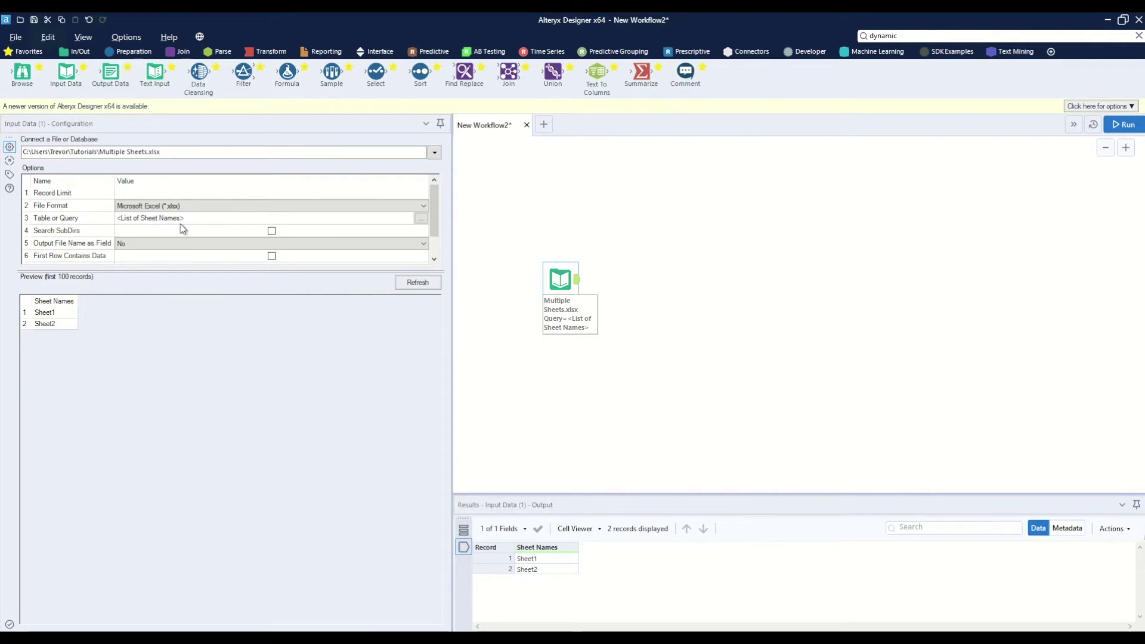
left_click(421, 219)
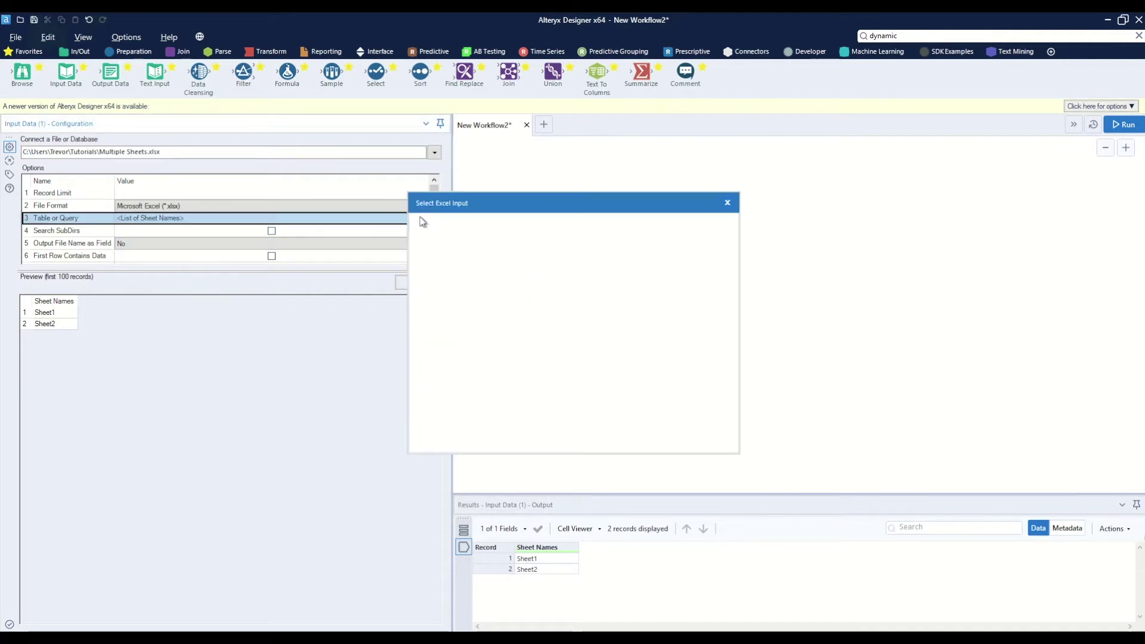
Switch the input to read Sheet1 and rerun, returning Header1 = Data1
left_click(431, 231)
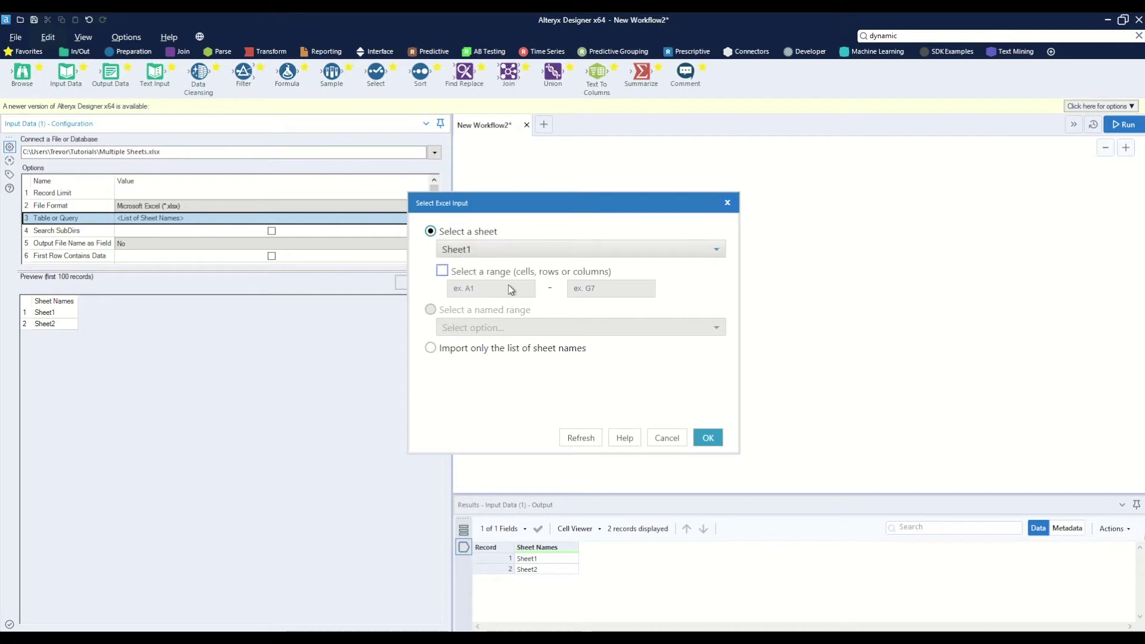
left_click(714, 445)
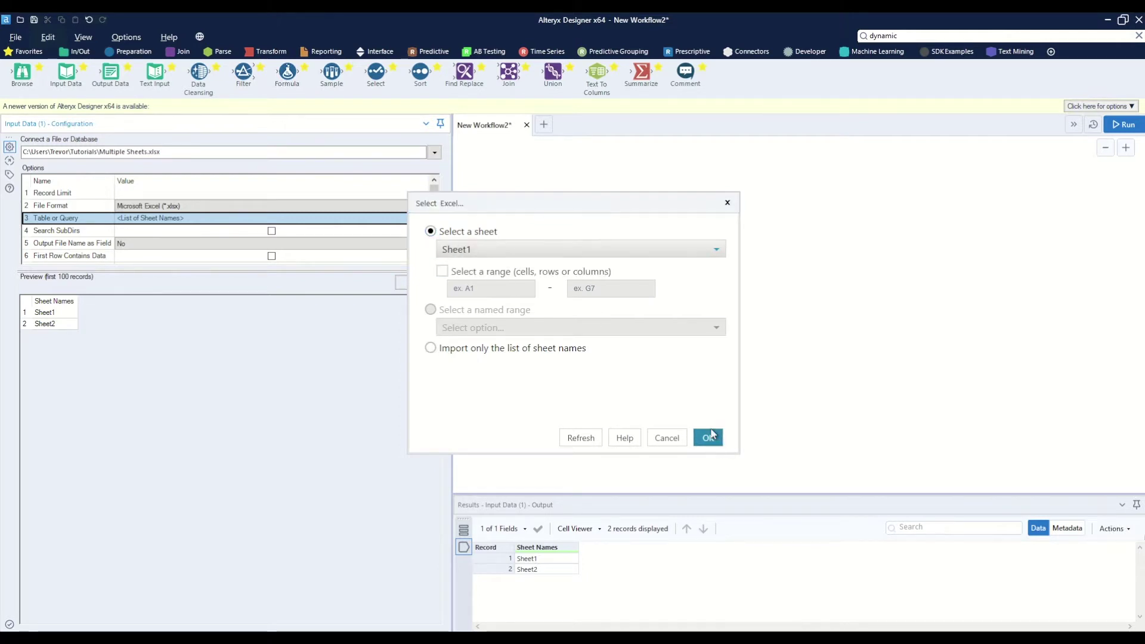
left_click(1124, 124)
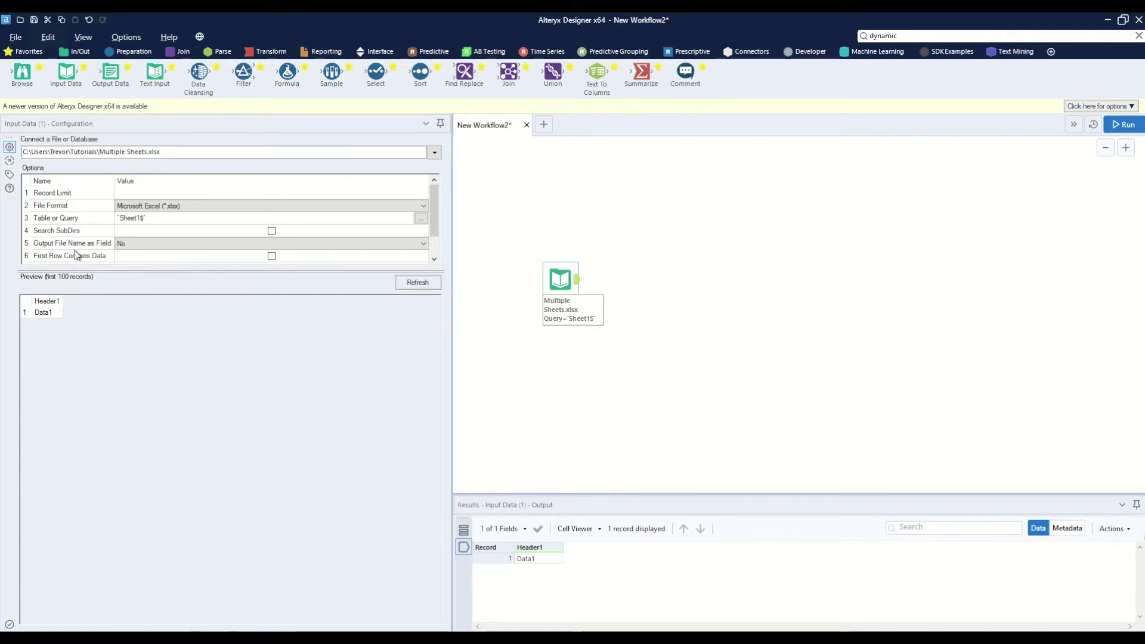
Set 'Output File Name as Field' to Full Path and run the workflow
left_click(417, 247)
left_click(417, 247)
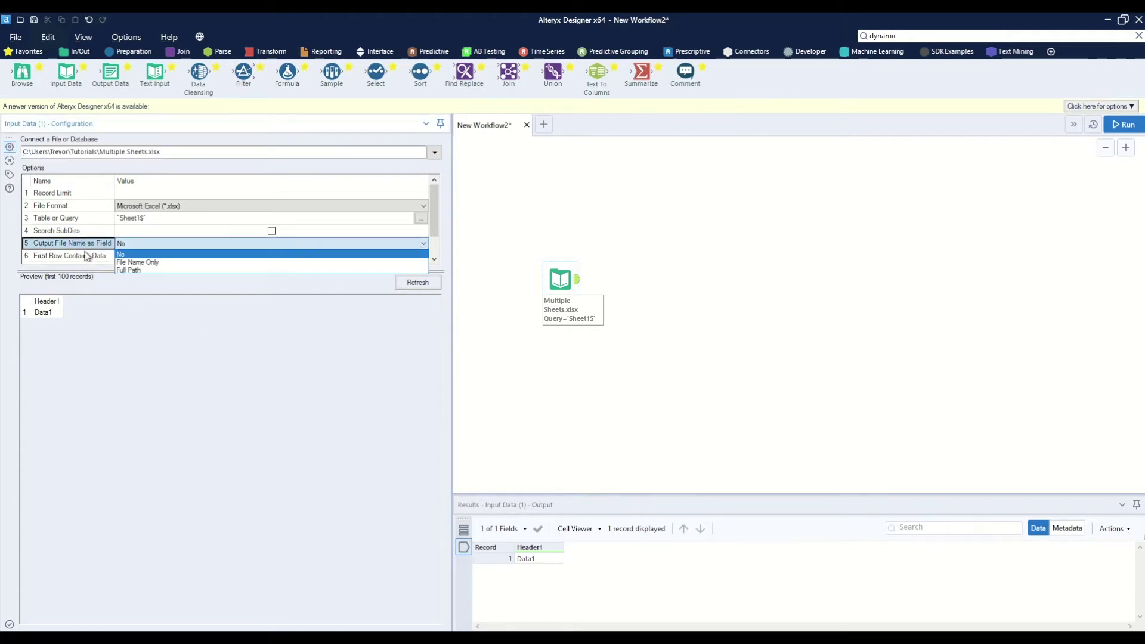
left_click(141, 272)
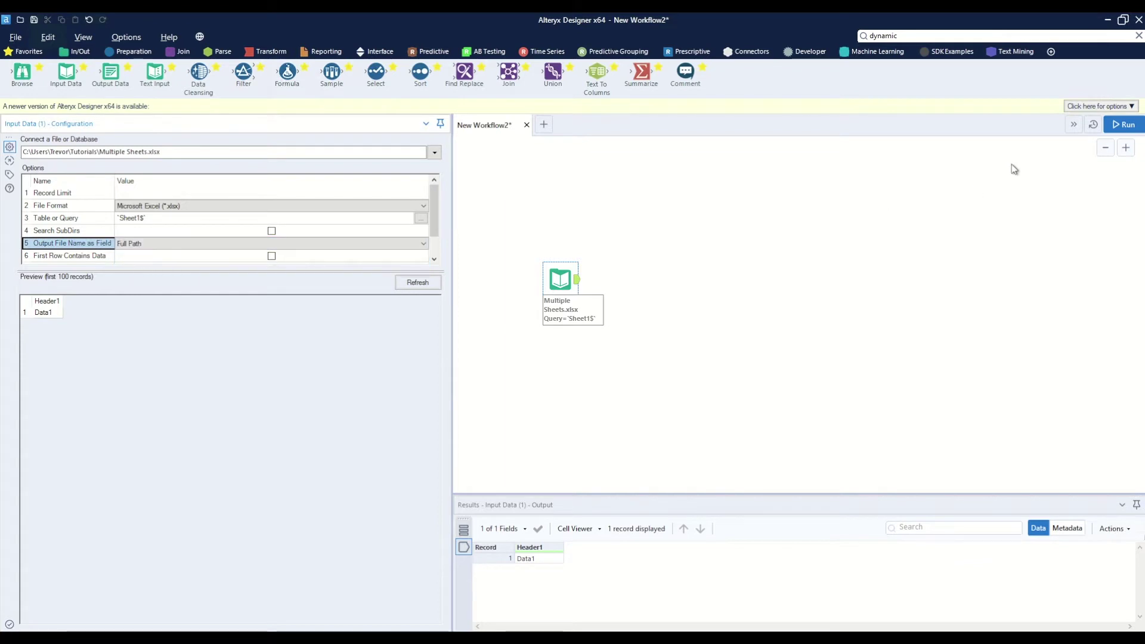
left_click(1125, 124)
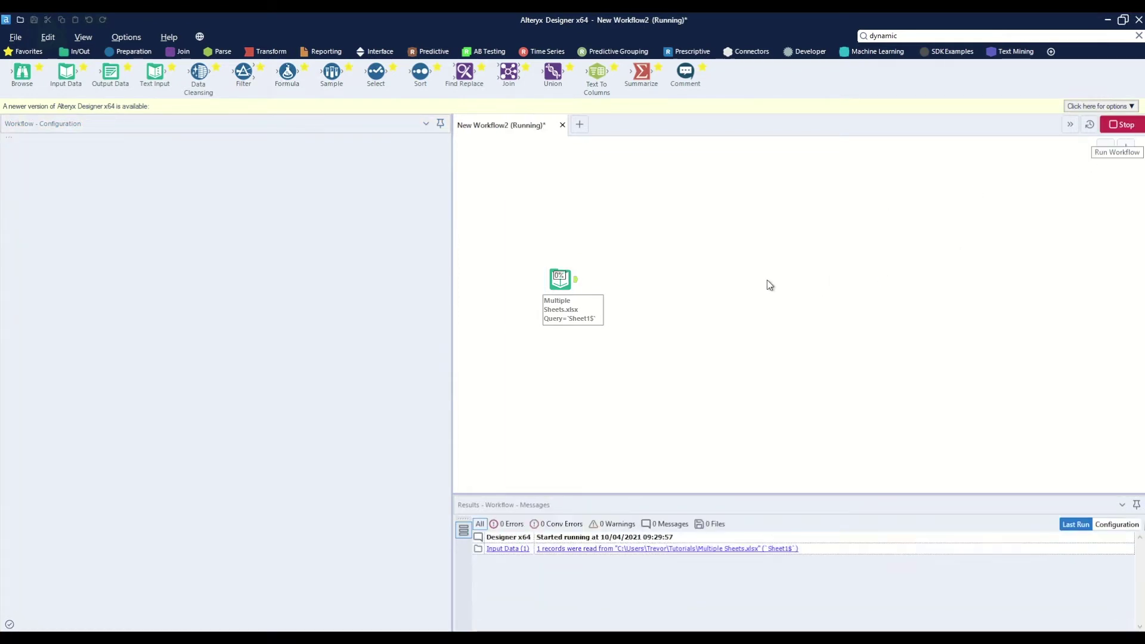
Widen the FileName results column to show the path with 'Sheet1$', and add a Formula tool after the input
left_click(560, 279)
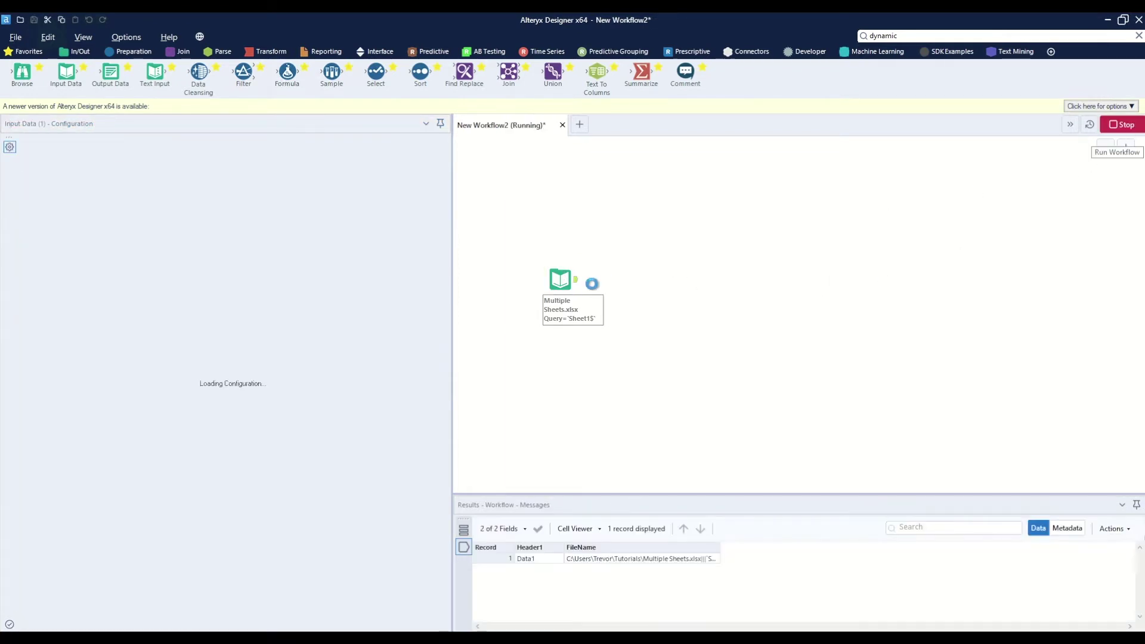
left_click(717, 547)
left_click(720, 547)
left_click_drag(720, 547, 830, 557)
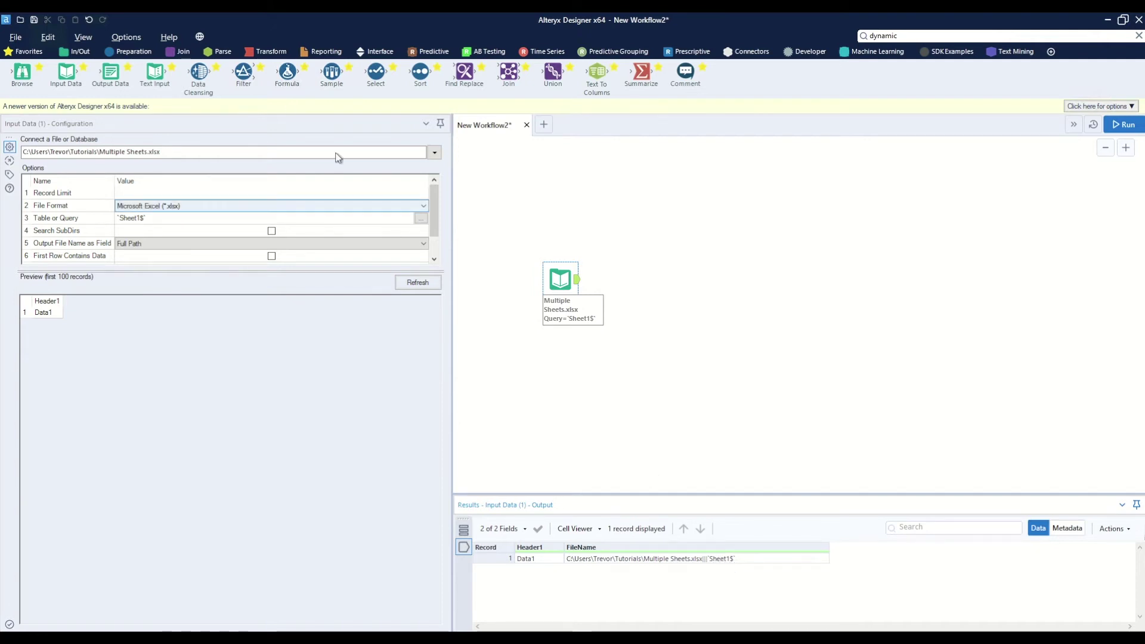
left_click_drag(287, 72, 620, 286)
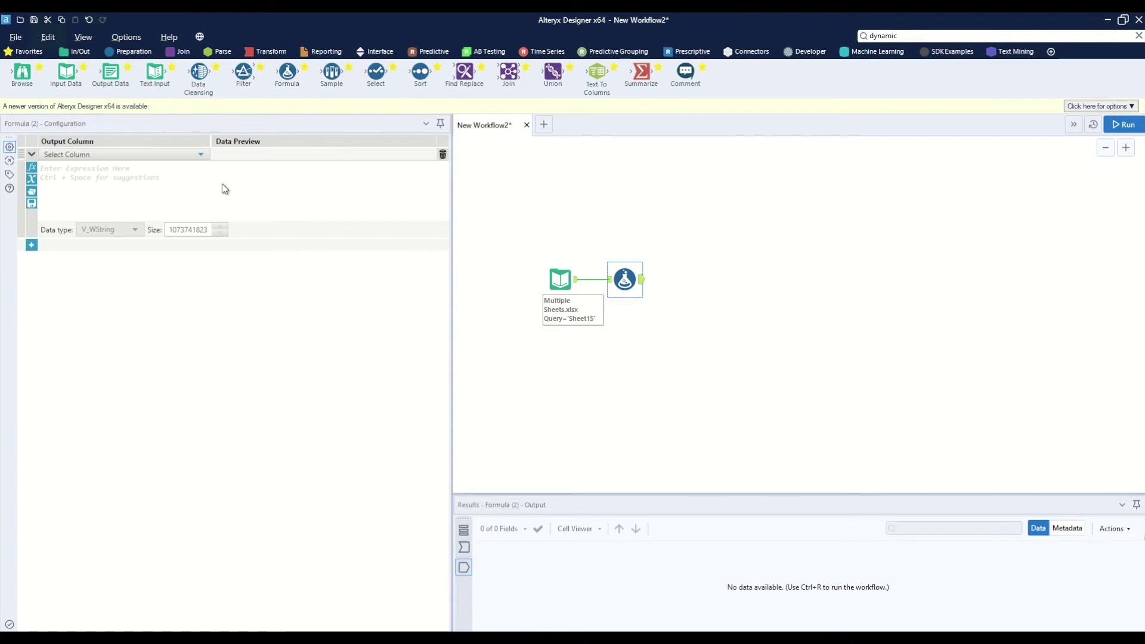
Make the Formula write to FileName, entering Left([FileName], Length([FileName]) ...)
left_click(199, 154)
left_click(104, 198)
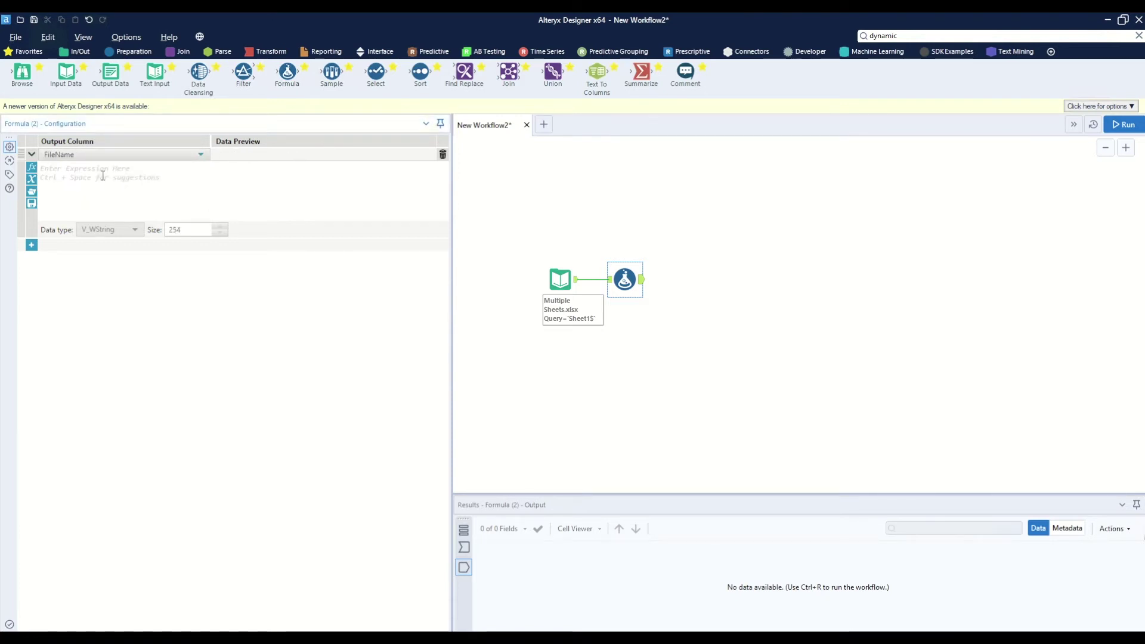
type("left")
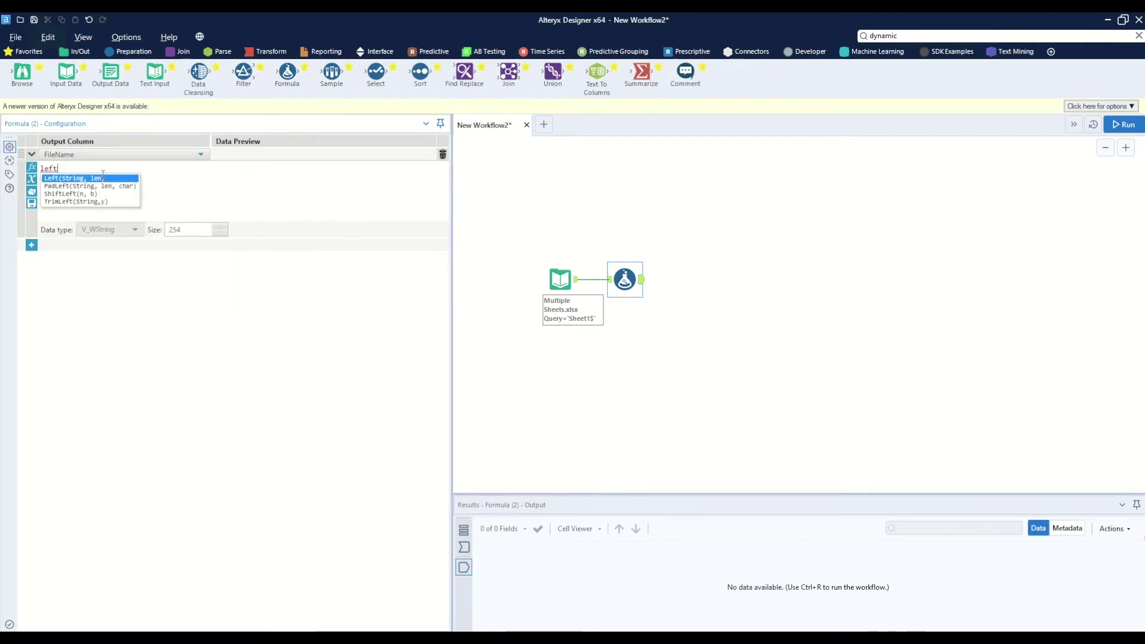
key("Return")
type("fil, len)")
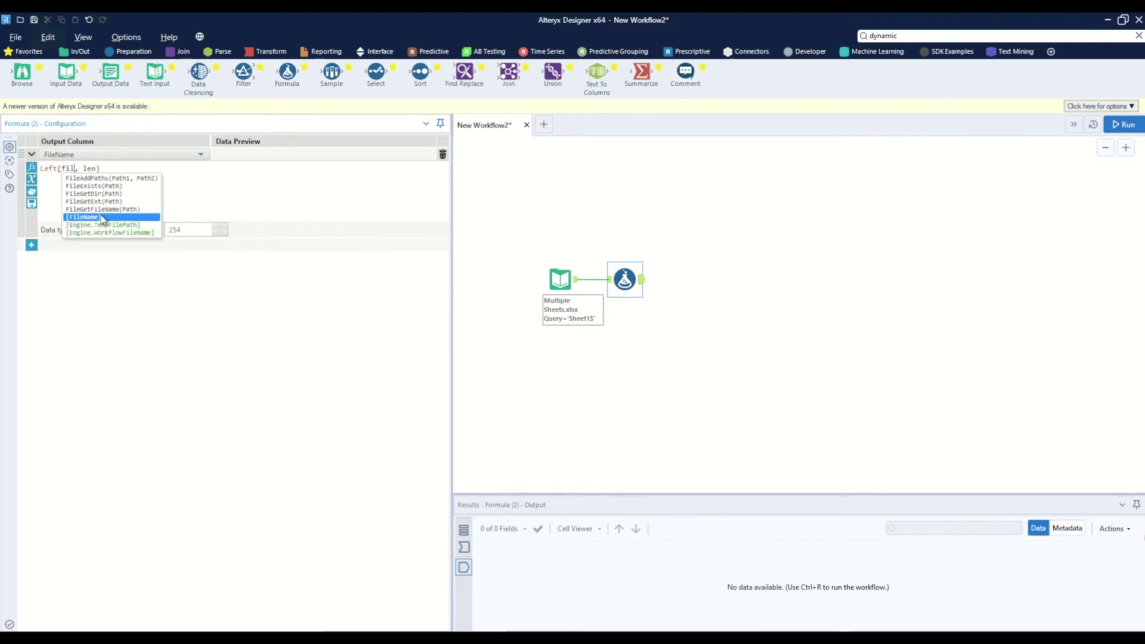
left_click(102, 217)
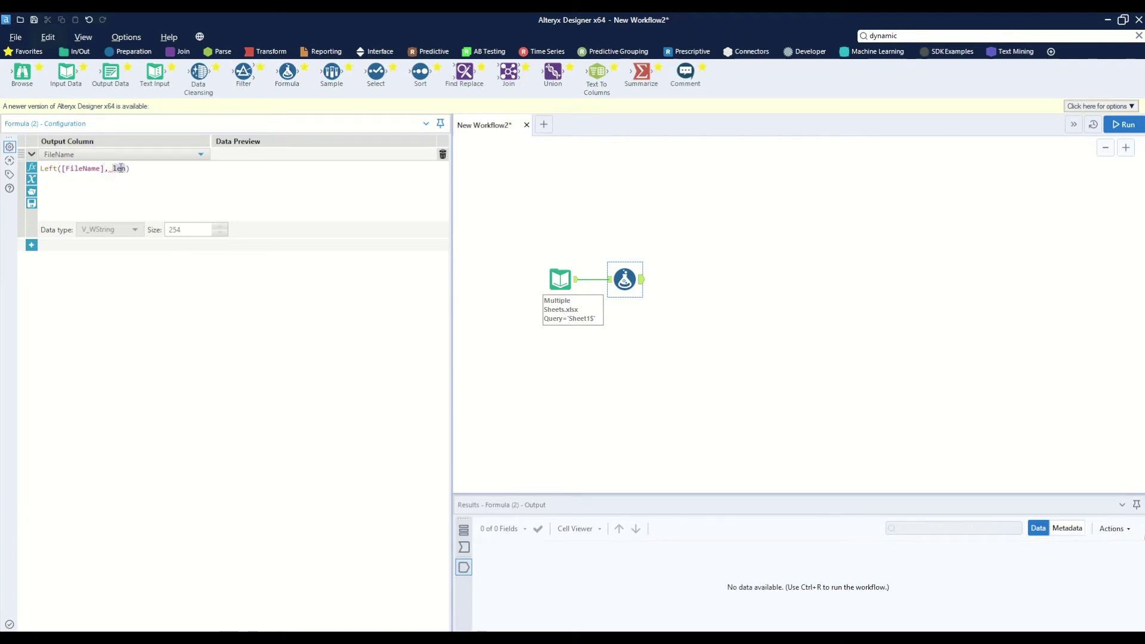
type("length")
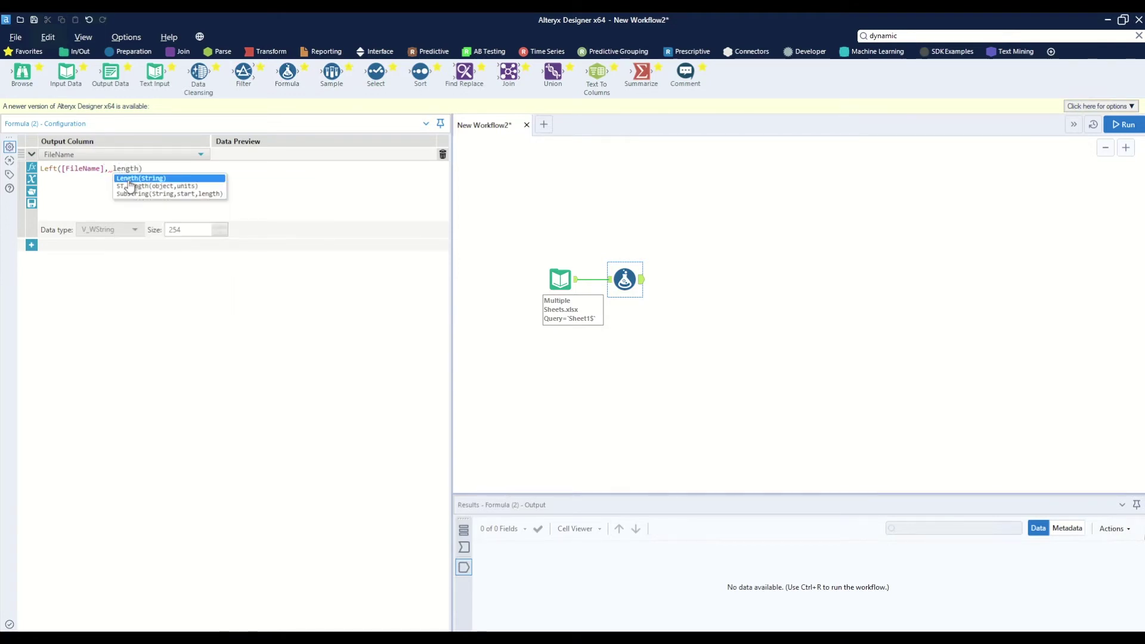
left_click(130, 178)
type("file")
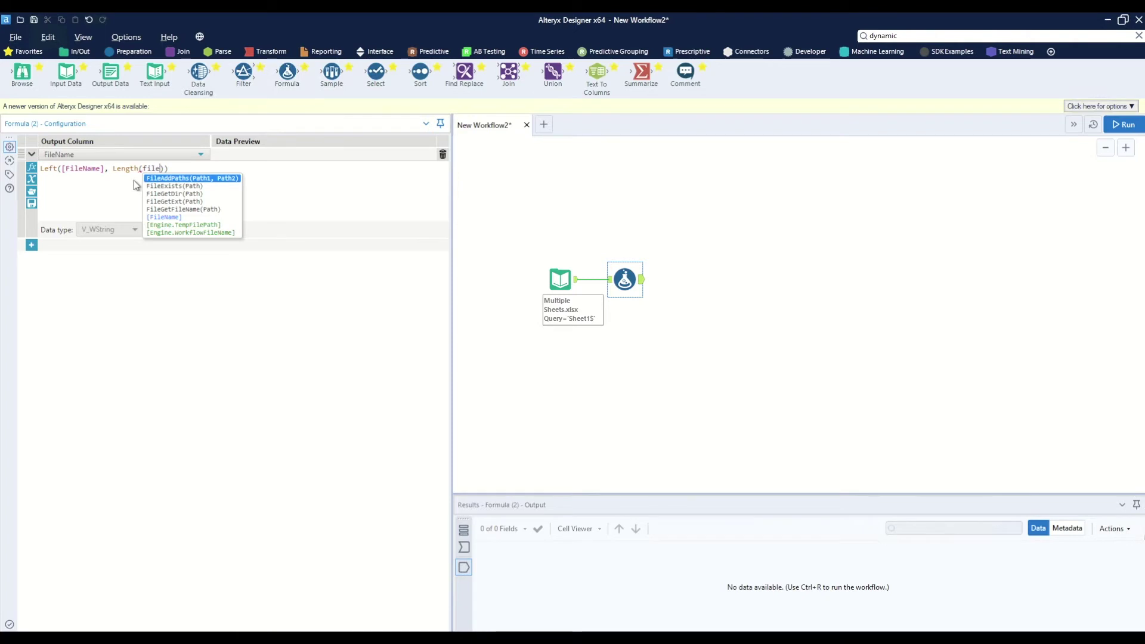
left_click(173, 217)
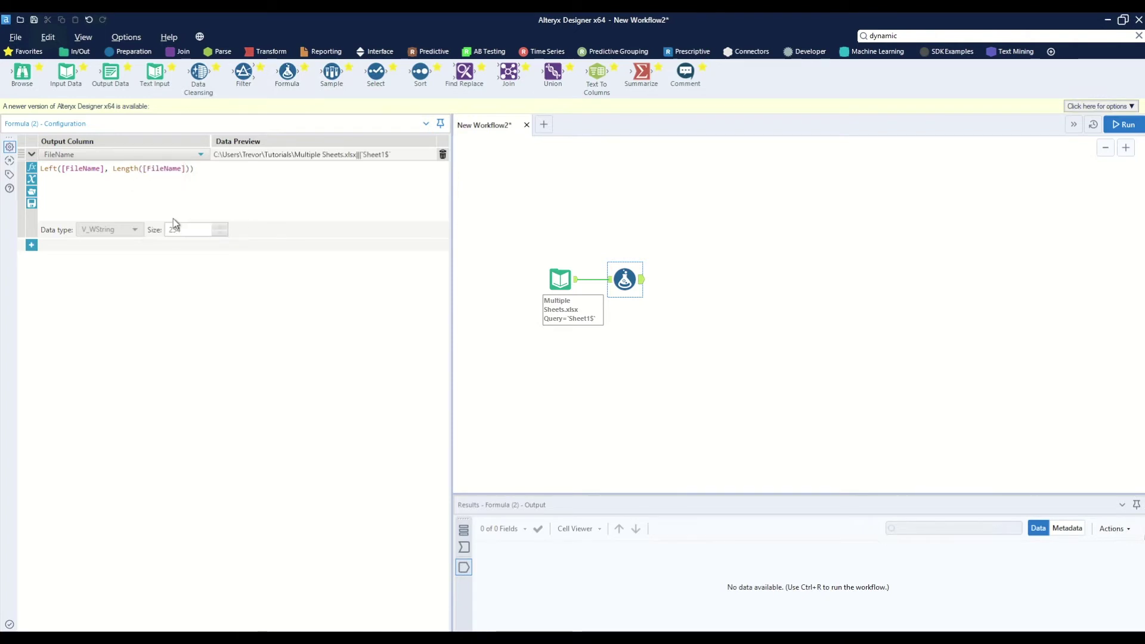
Finish it with -9 and + "<List of Sheet Names>", then run and widen the FileName result
type("-")
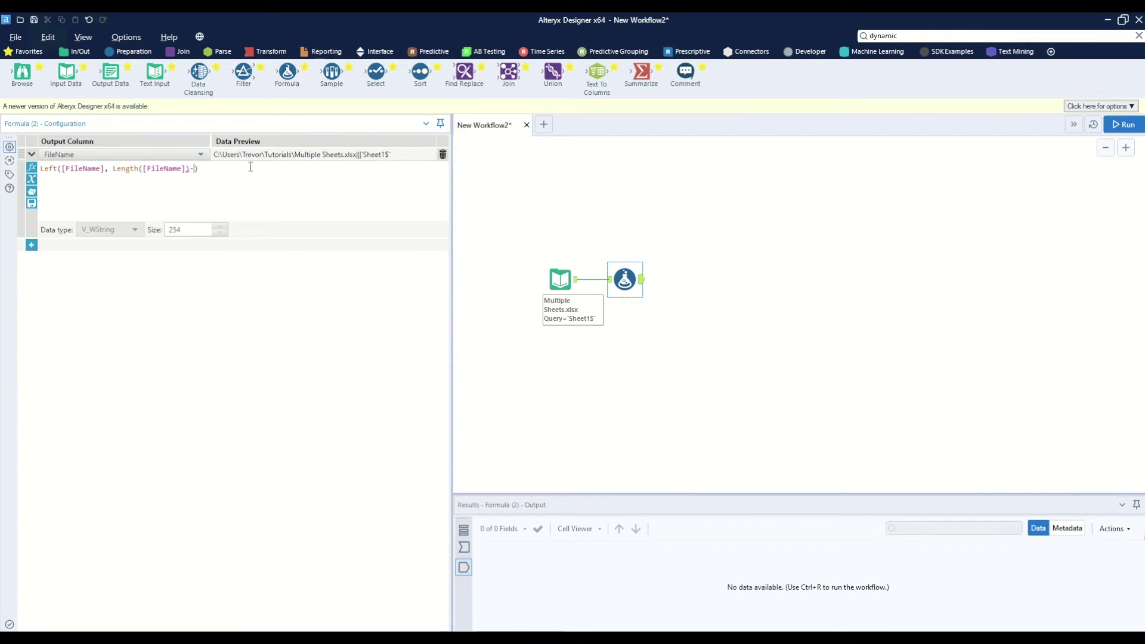
type("8")
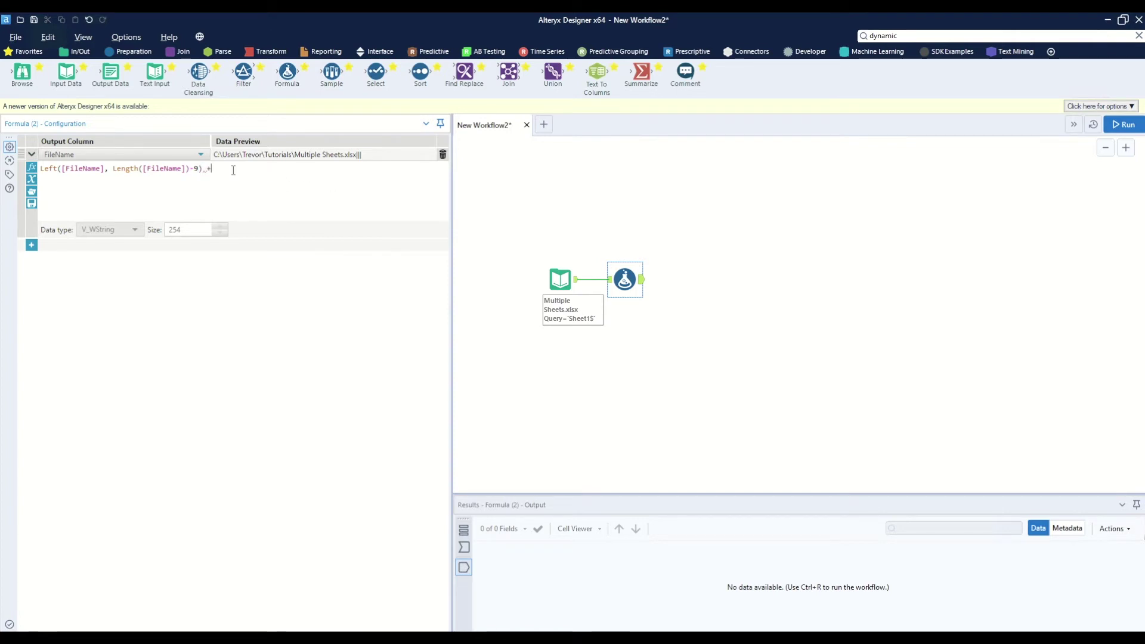
type("\"<List of Sheet Names>")
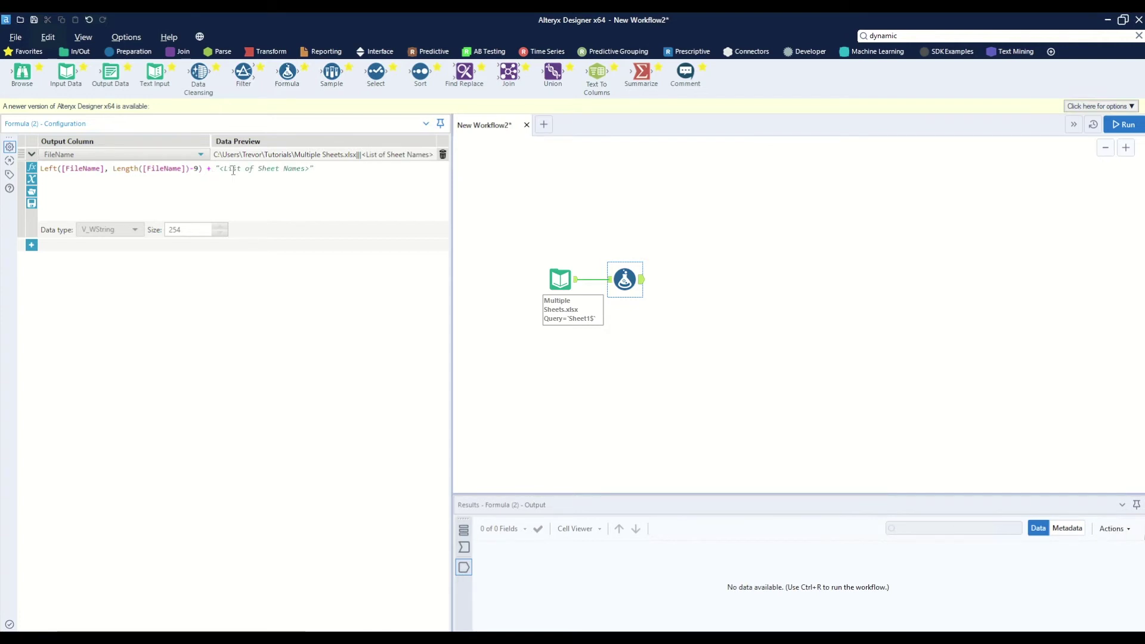
left_click(1126, 125)
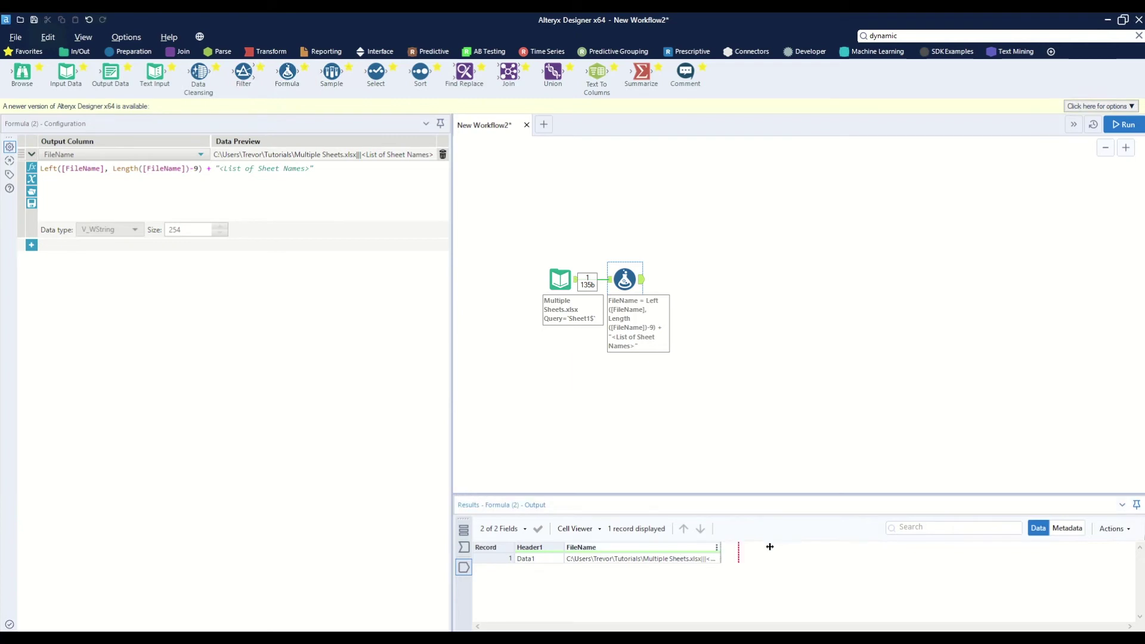
left_click_drag(770, 547, 786, 547)
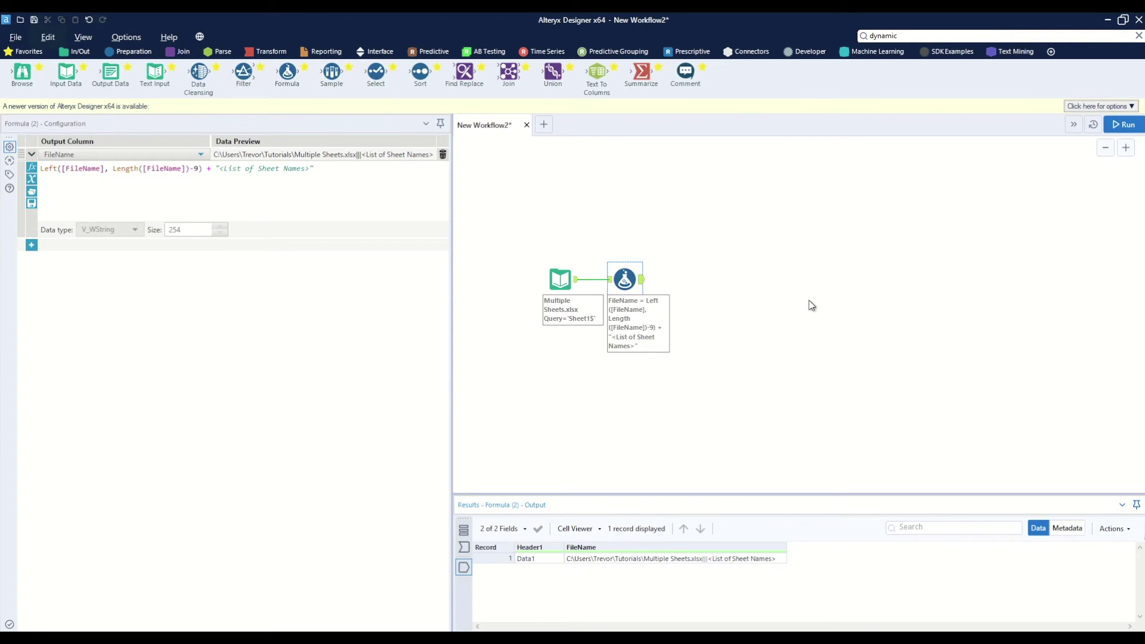
Place a Dynamic Input tool after the Formula and start editing its template
left_click(903, 36)
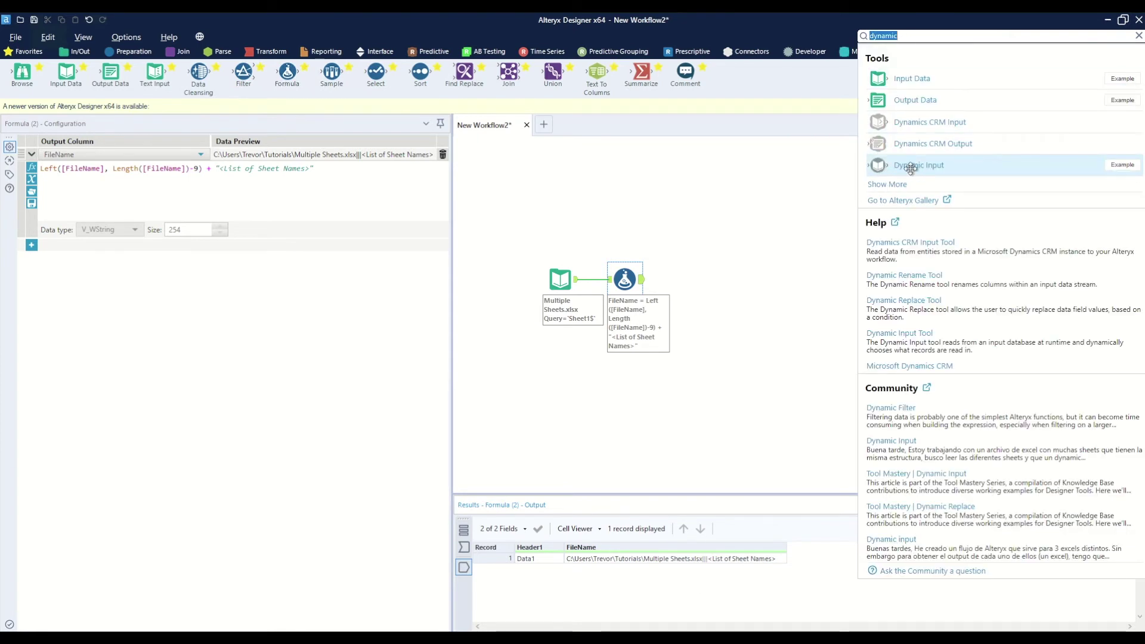
left_click_drag(934, 167, 680, 280)
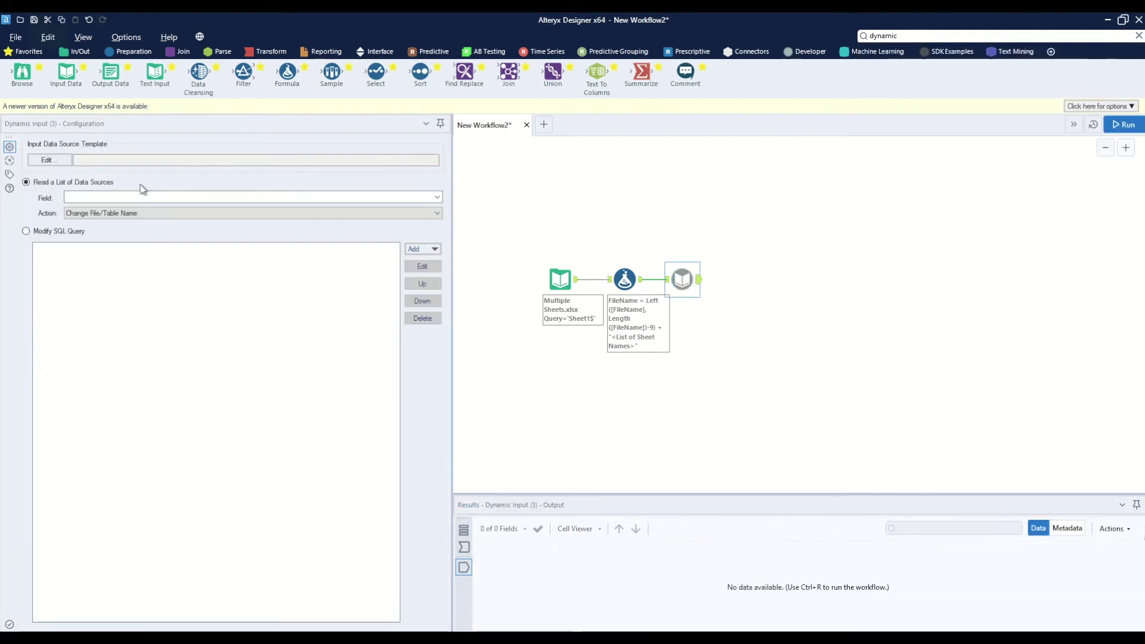
left_click(49, 161)
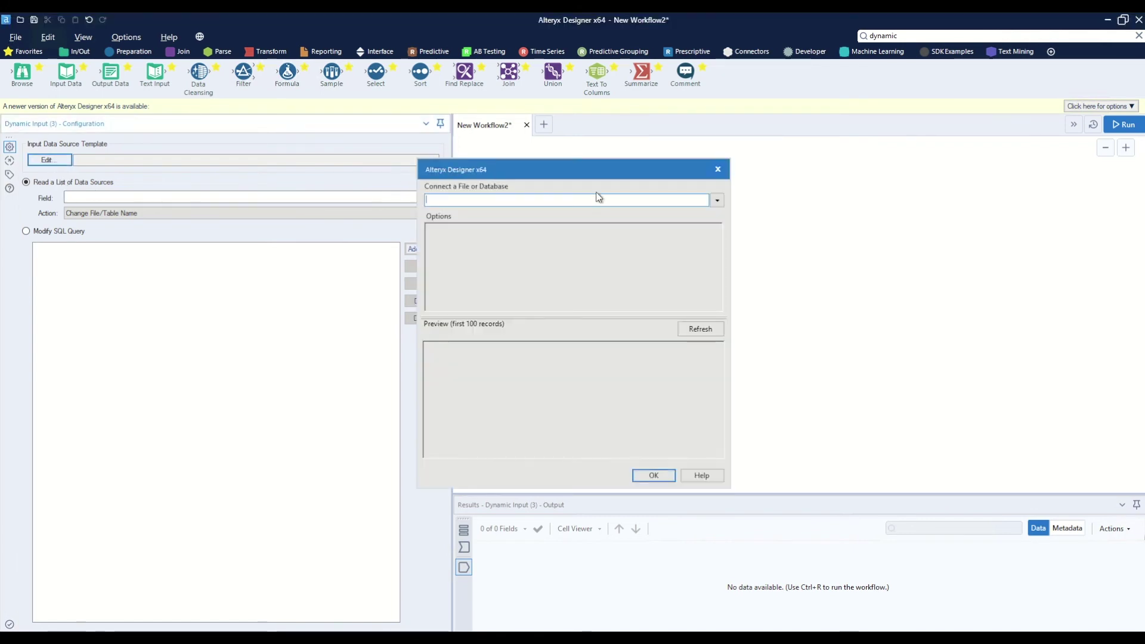
Set the template to Sheet1 of Multiple Sheets.xlsx and run, which errors on blank field names
left_click(717, 202)
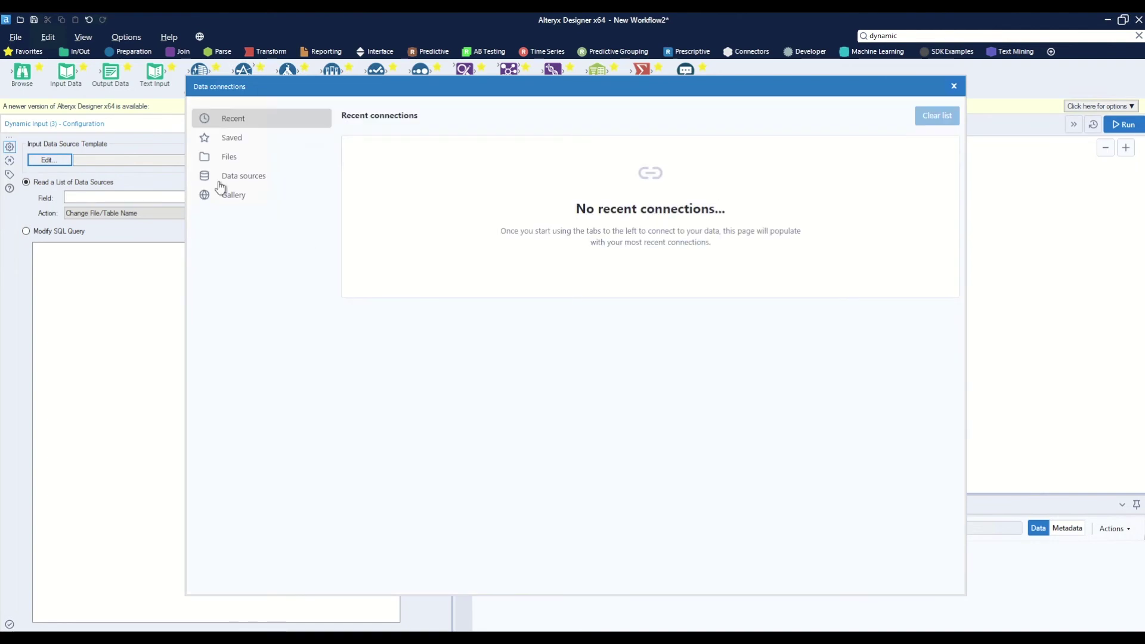
left_click(238, 162)
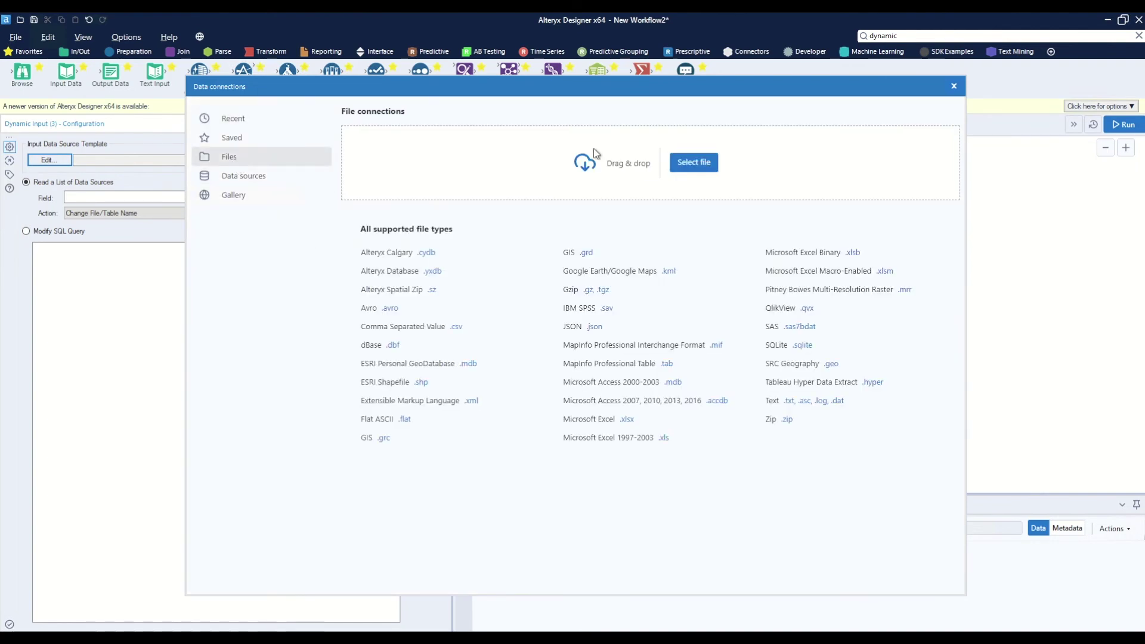
left_click(692, 163)
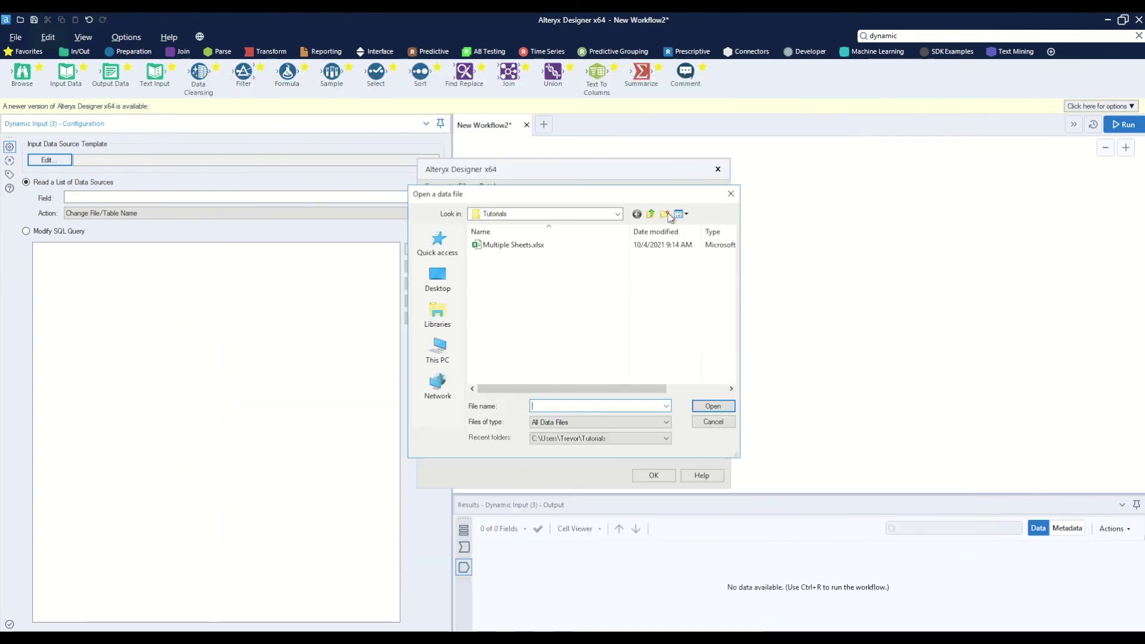
left_click(495, 246)
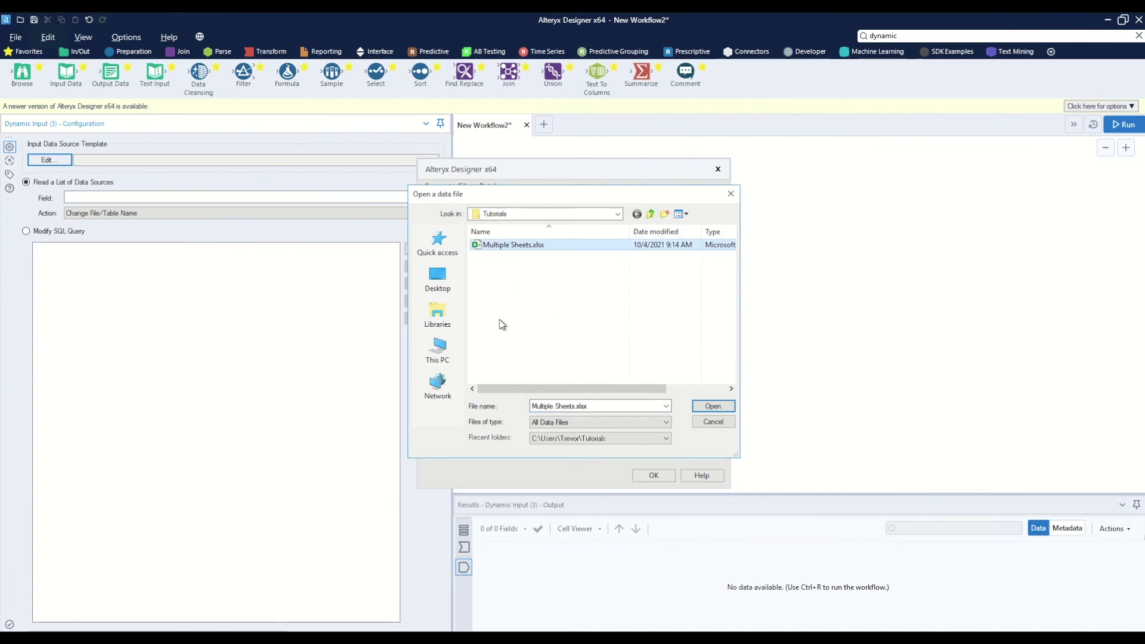
left_click(707, 405)
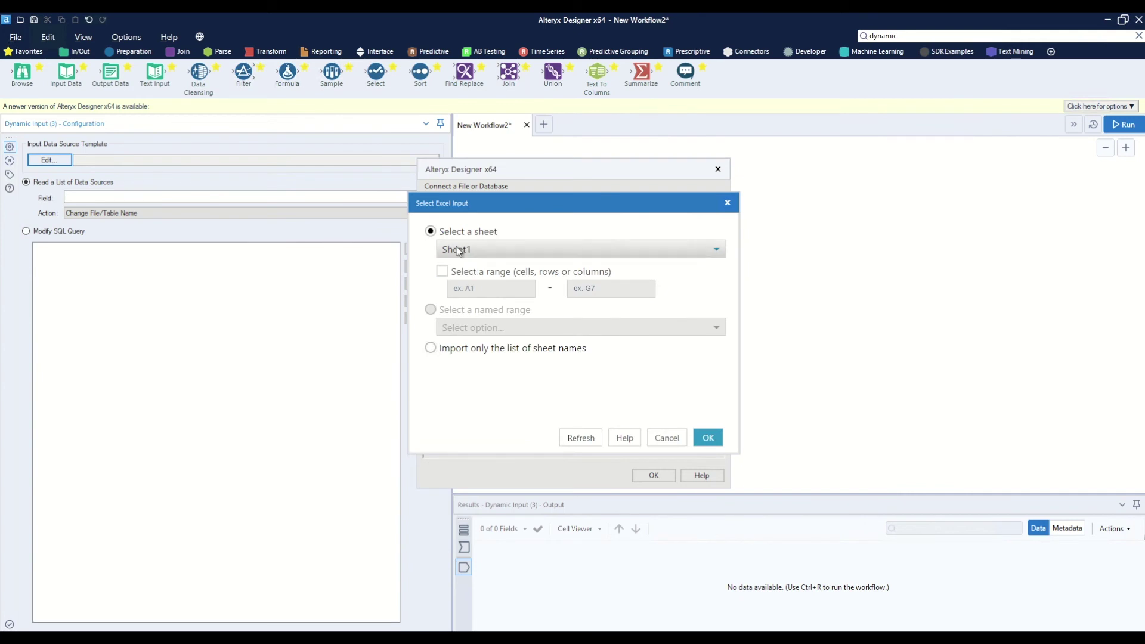
left_click(708, 440)
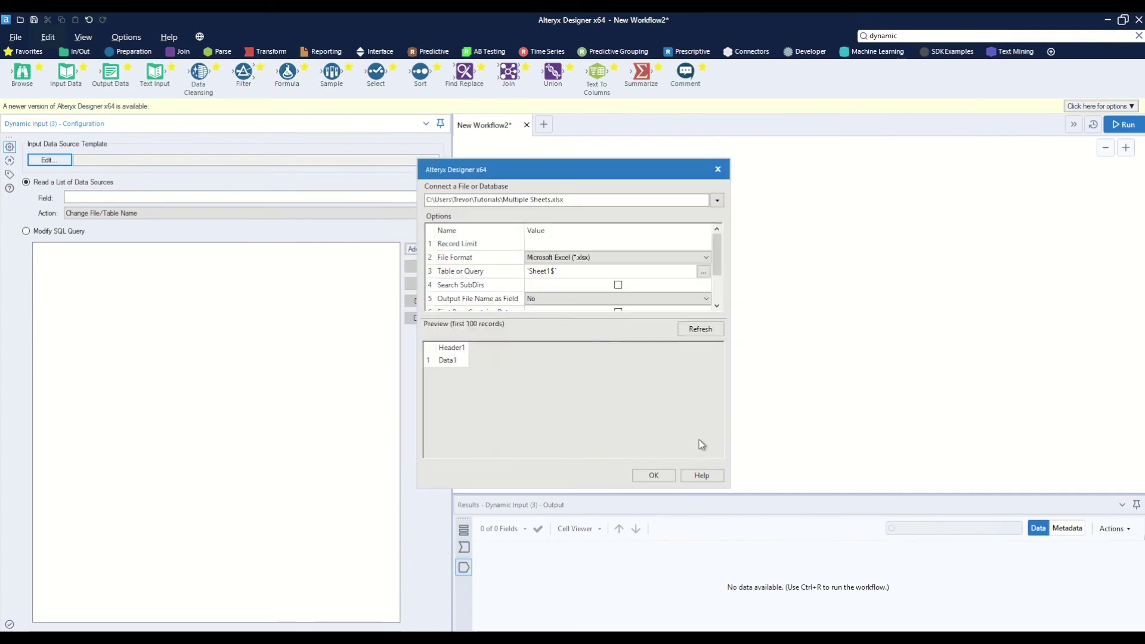
left_click(652, 475)
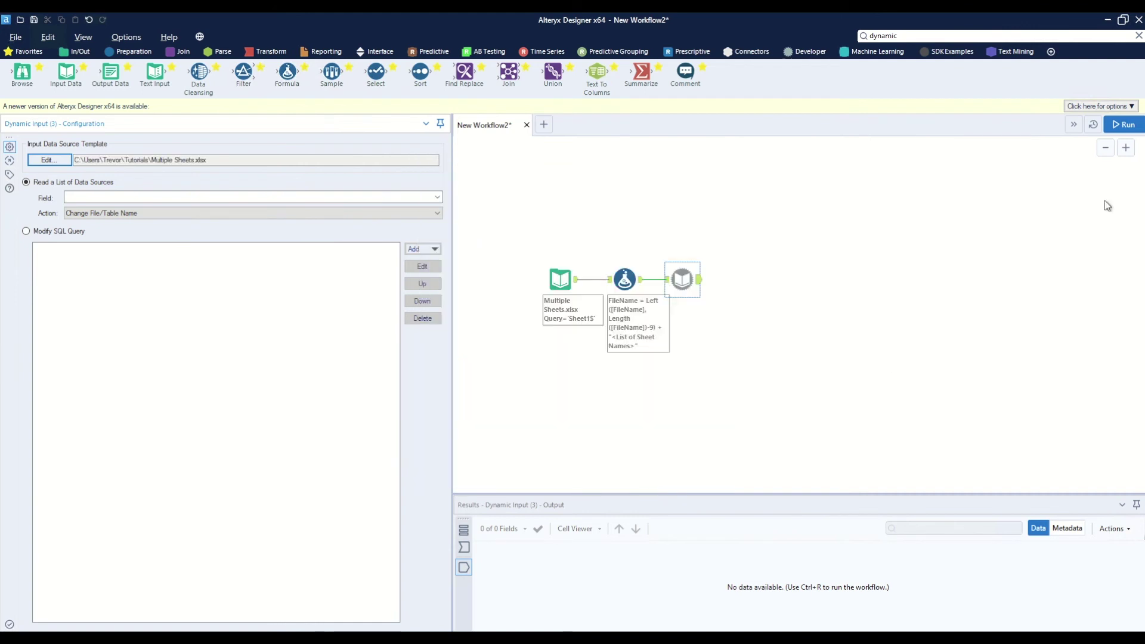
left_click(1129, 126)
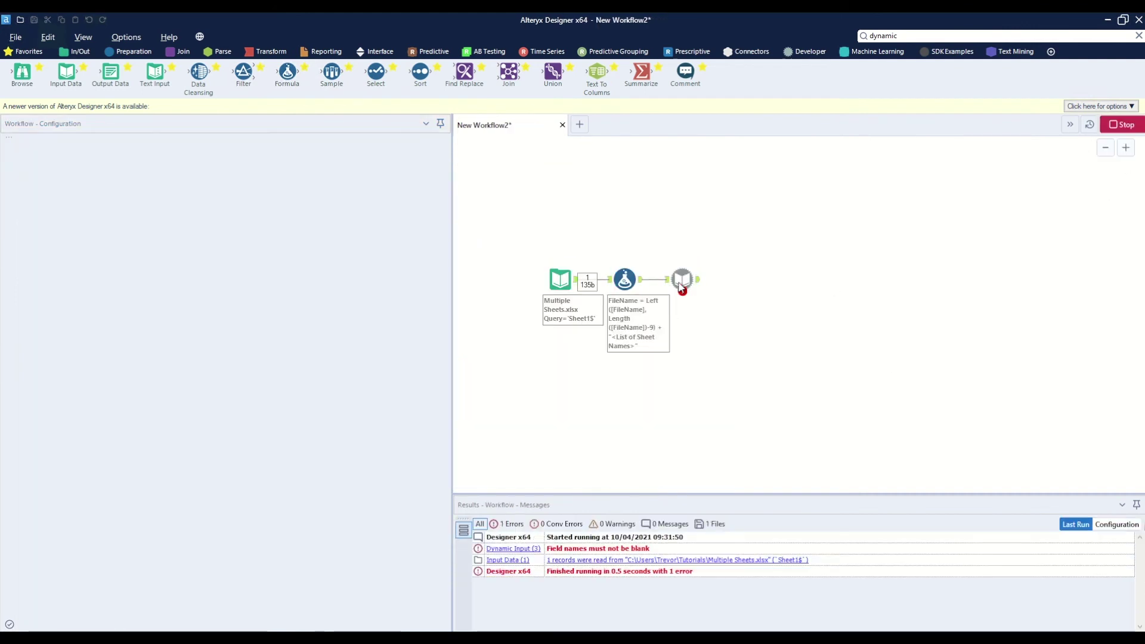
Set the Dynamic Input to use FileName with Change Entire File Path, rerun, and view Sheet1 and Sheet2
left_click(678, 266)
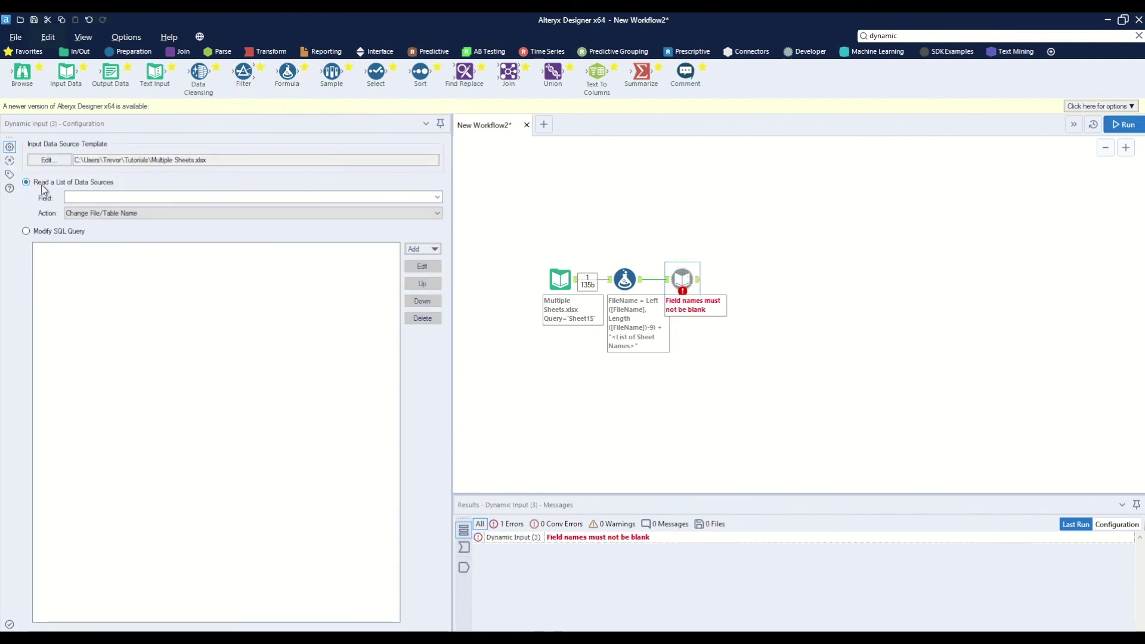
left_click(438, 197)
left_click(77, 216)
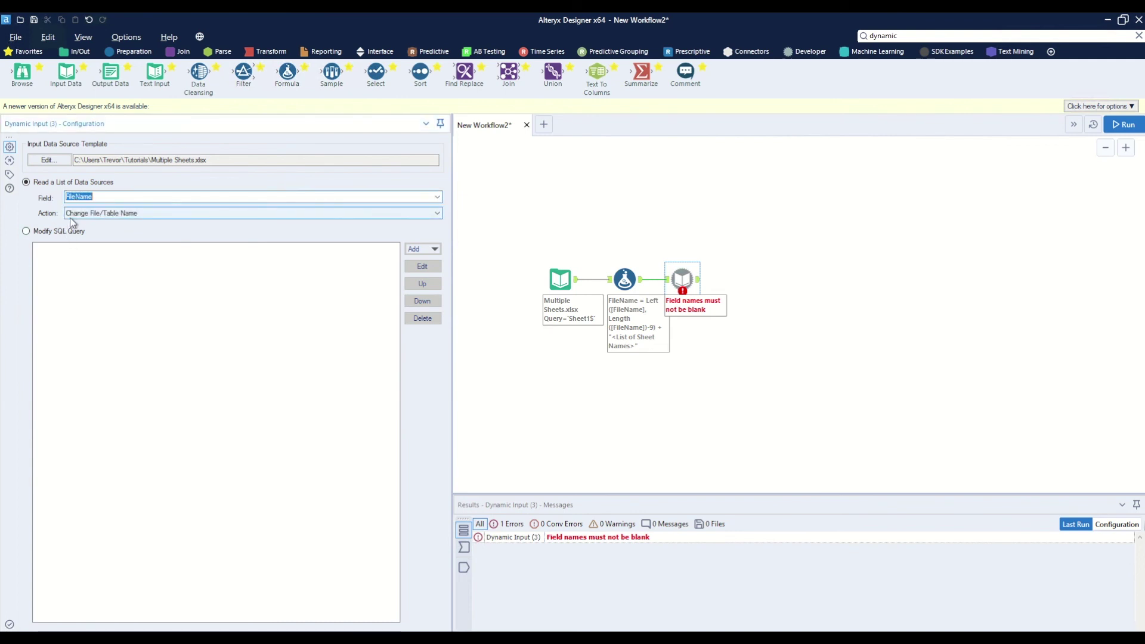
left_click(149, 216)
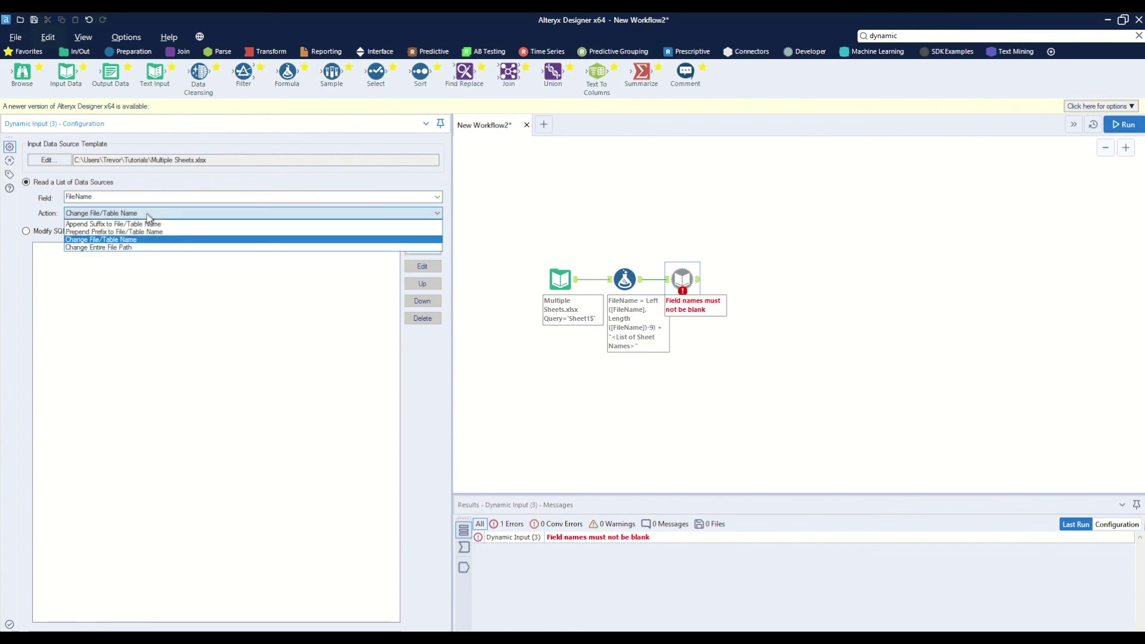
left_click(92, 248)
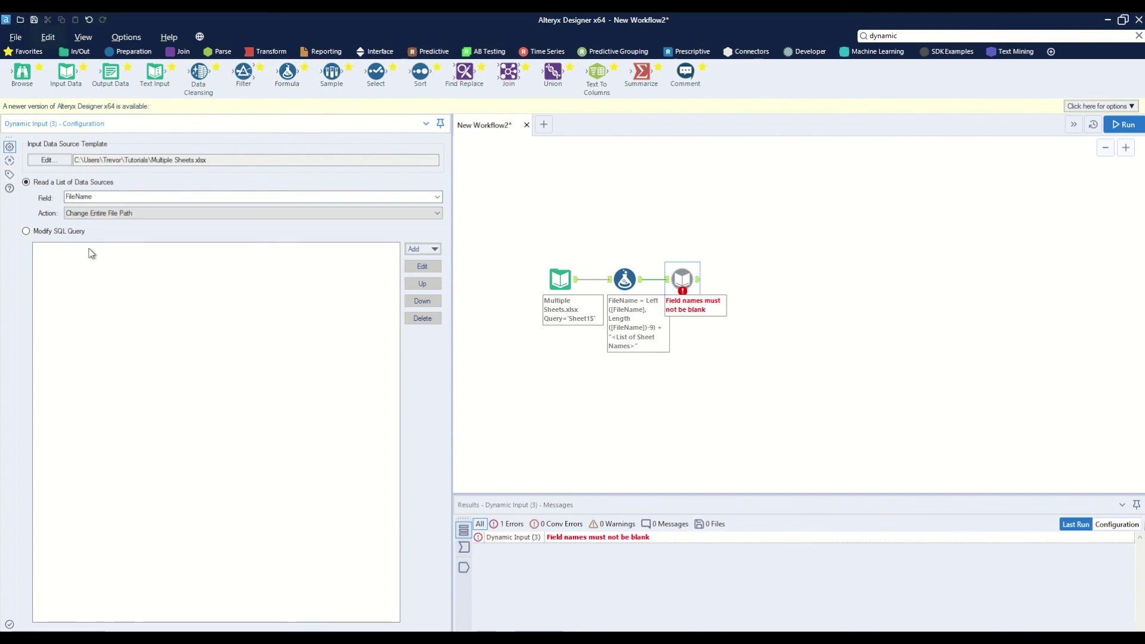
left_click(1124, 125)
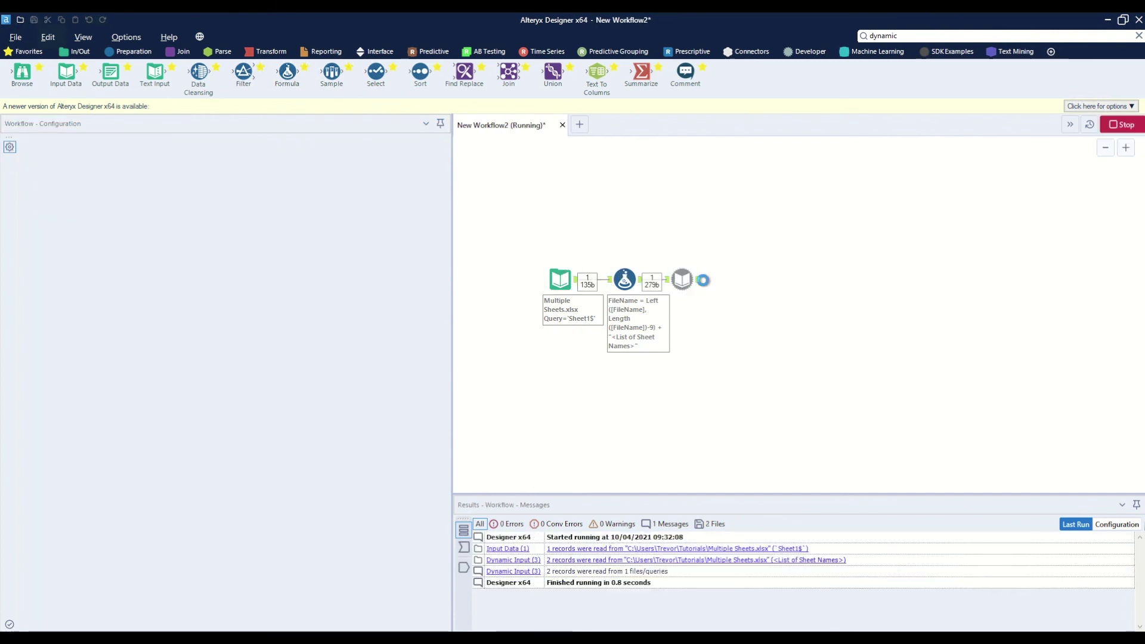
left_click(696, 282)
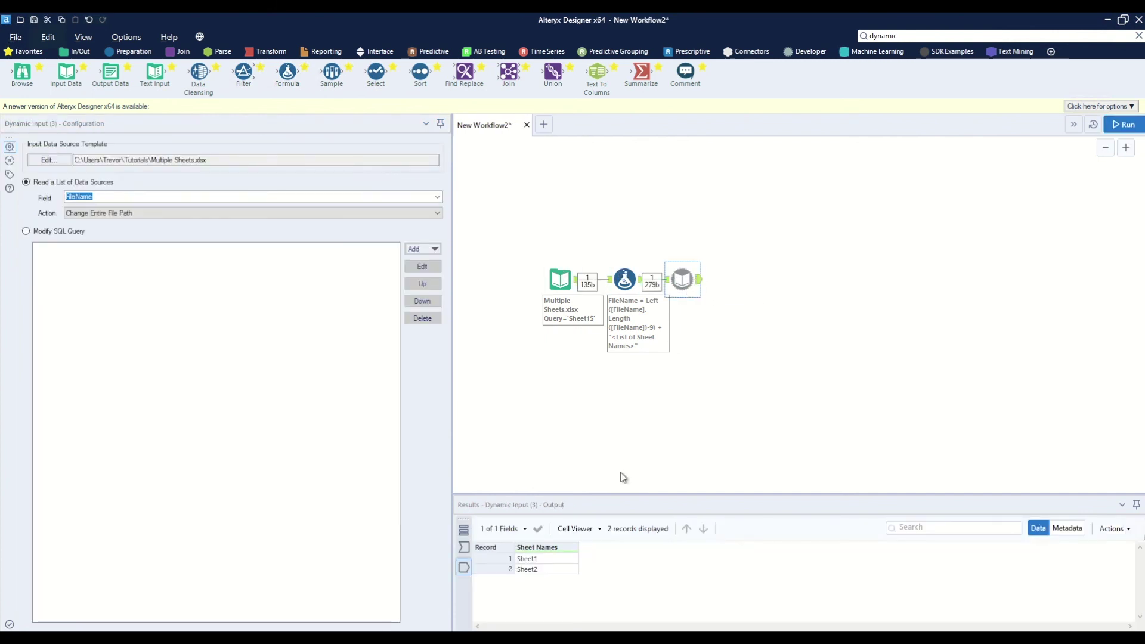